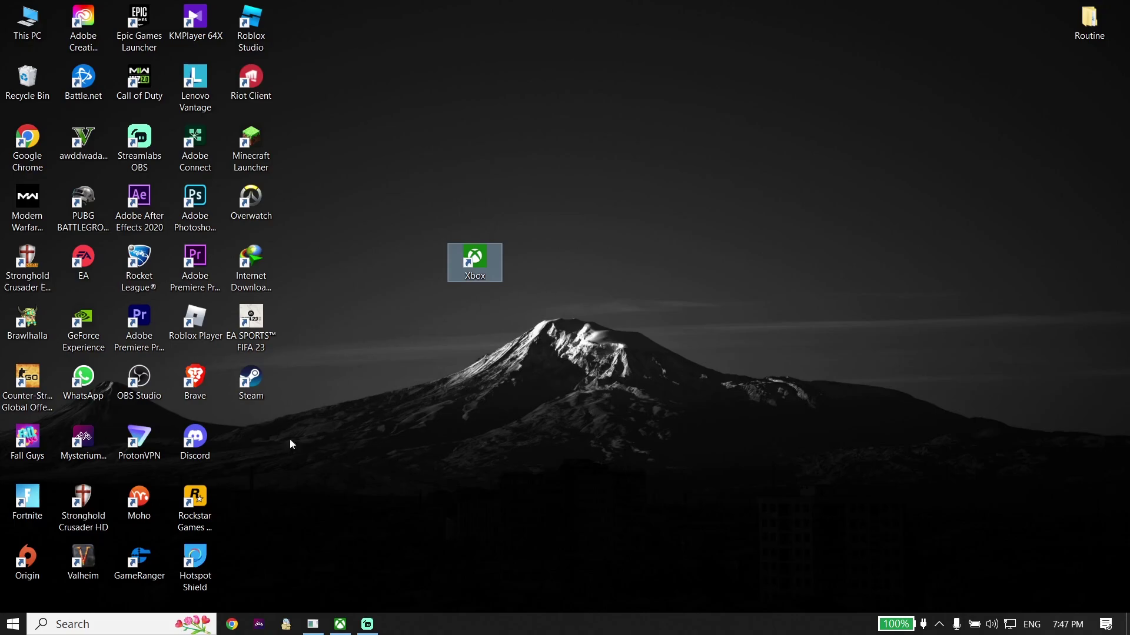
Step: Launch Microsoft Store from a Windows search for 'm' and let it restart after its update
{"action": "left_click", "coordinate": [142, 627]}
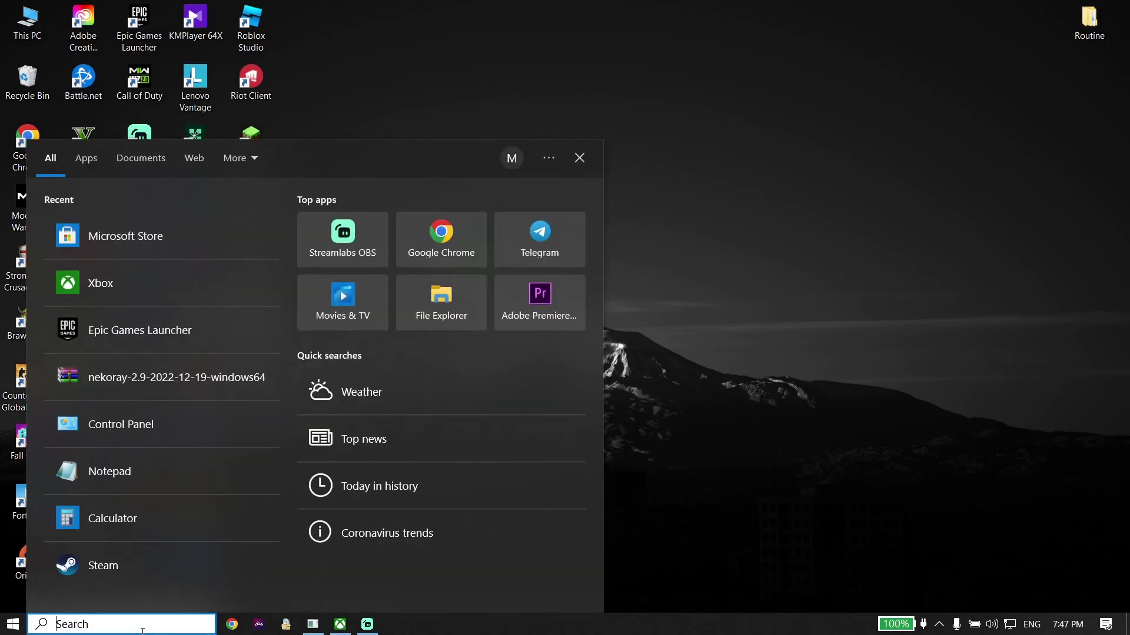
{"action": "type", "text": "m"}
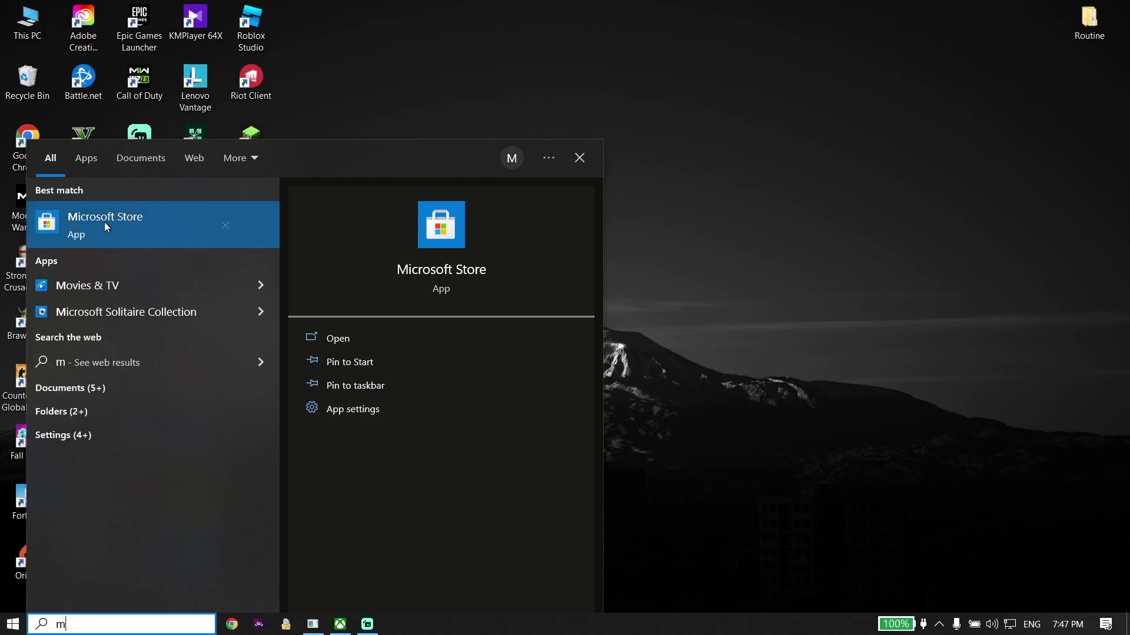
{"action": "left_click", "coordinate": [107, 228]}
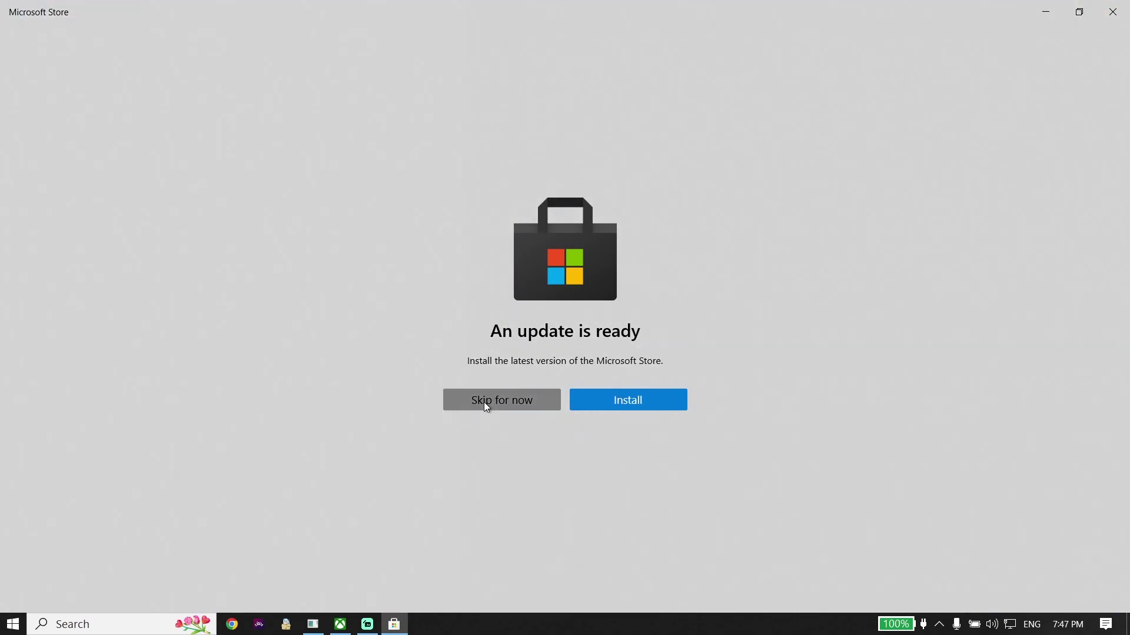
{"action": "left_click", "coordinate": [487, 402]}
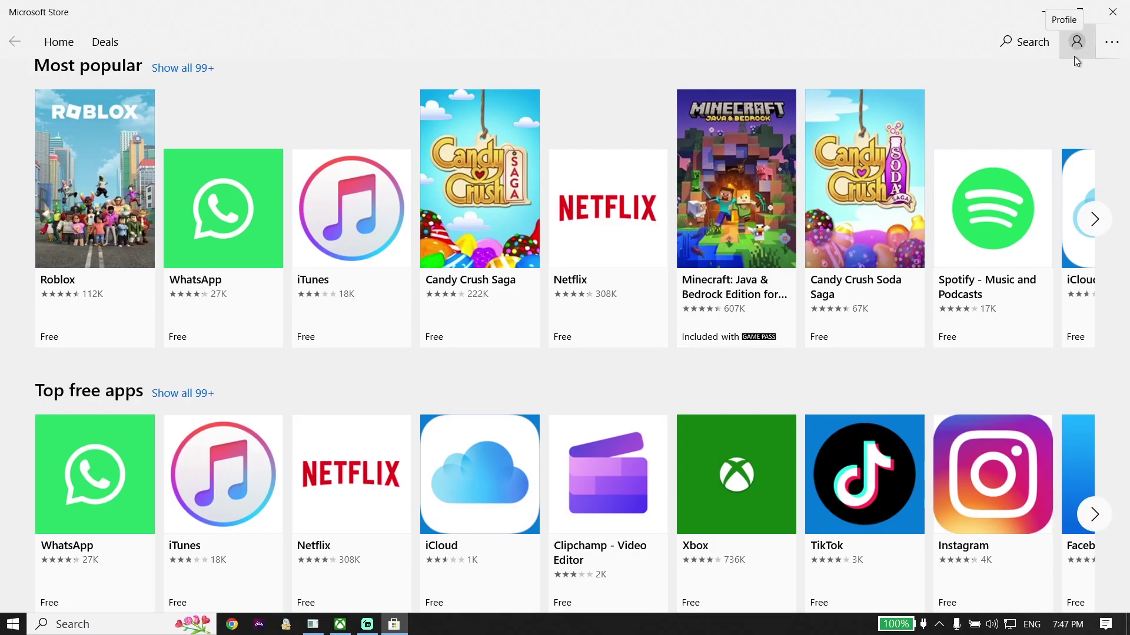
Step: Review the signed-in Microsoft account in the Store's Account dialog, then close the Store
{"action": "left_click", "coordinate": [1082, 37]}
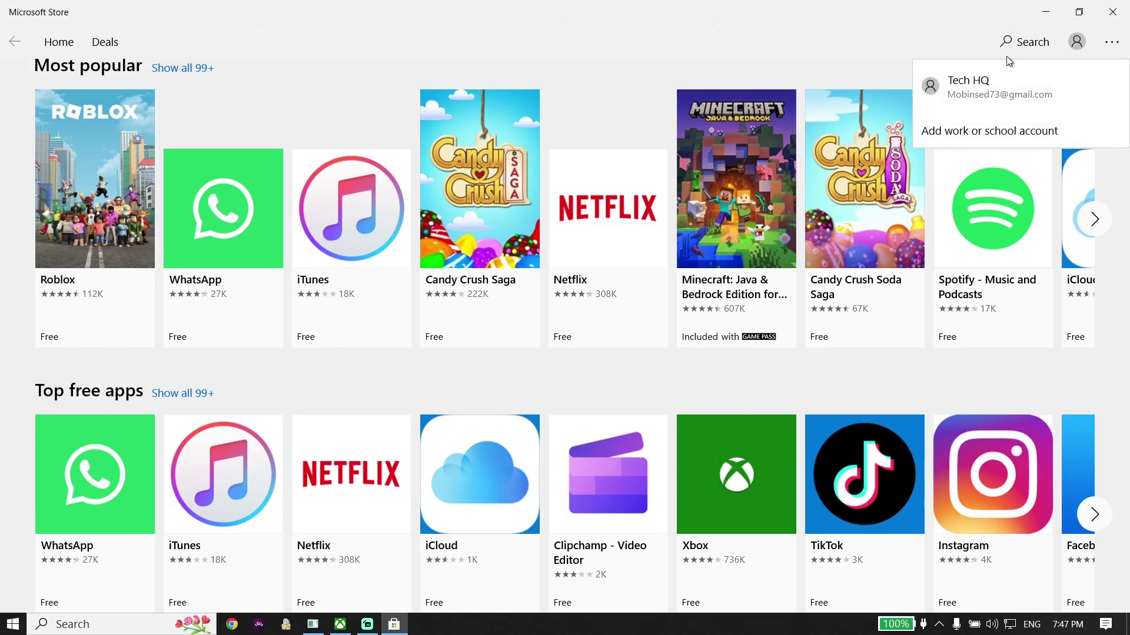
{"action": "left_click", "coordinate": [991, 90]}
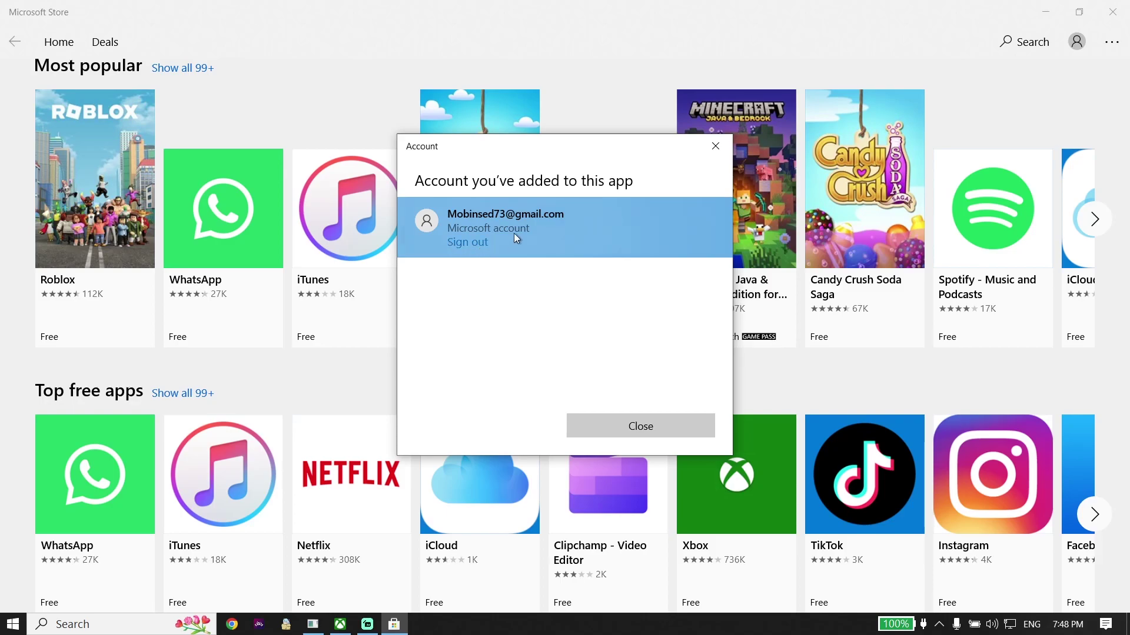
{"action": "left_click", "coordinate": [716, 146]}
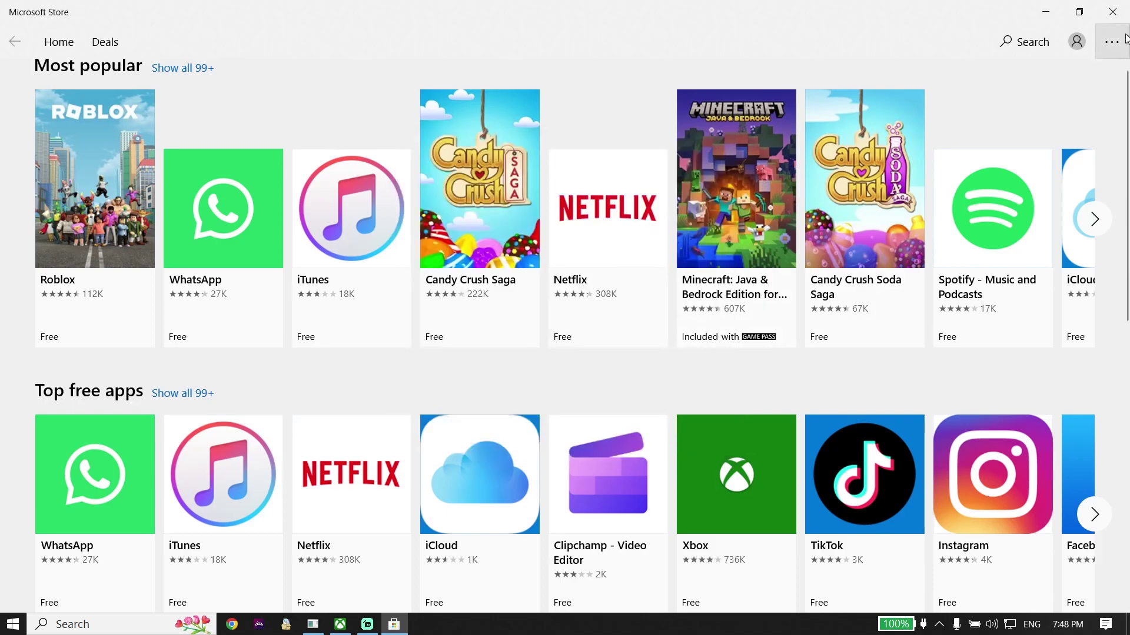
{"action": "left_click", "coordinate": [1112, 12]}
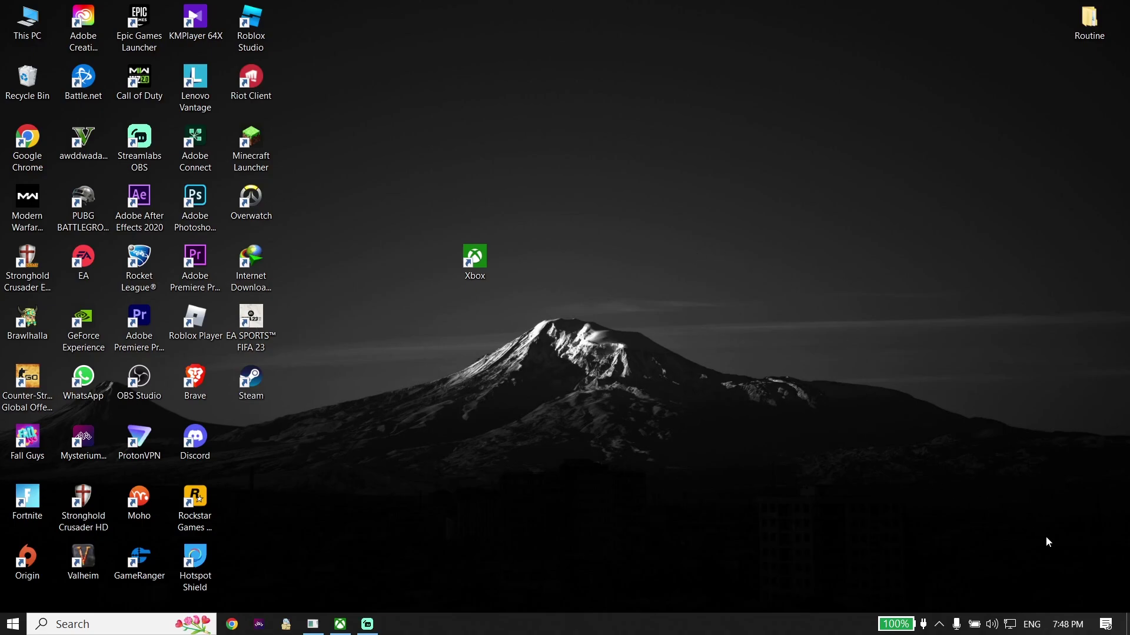
Step: Open Date & time settings and switch Set time automatically off and back on
{"action": "mouse_move", "coordinate": [1065, 627]}
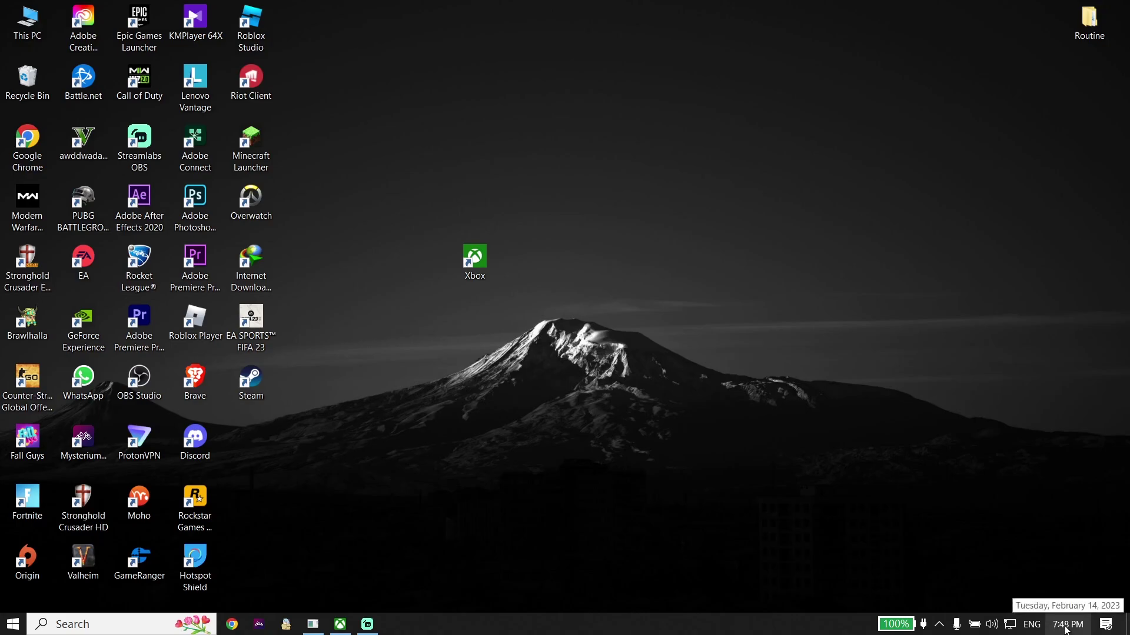
{"action": "right_click", "coordinate": [1082, 627]}
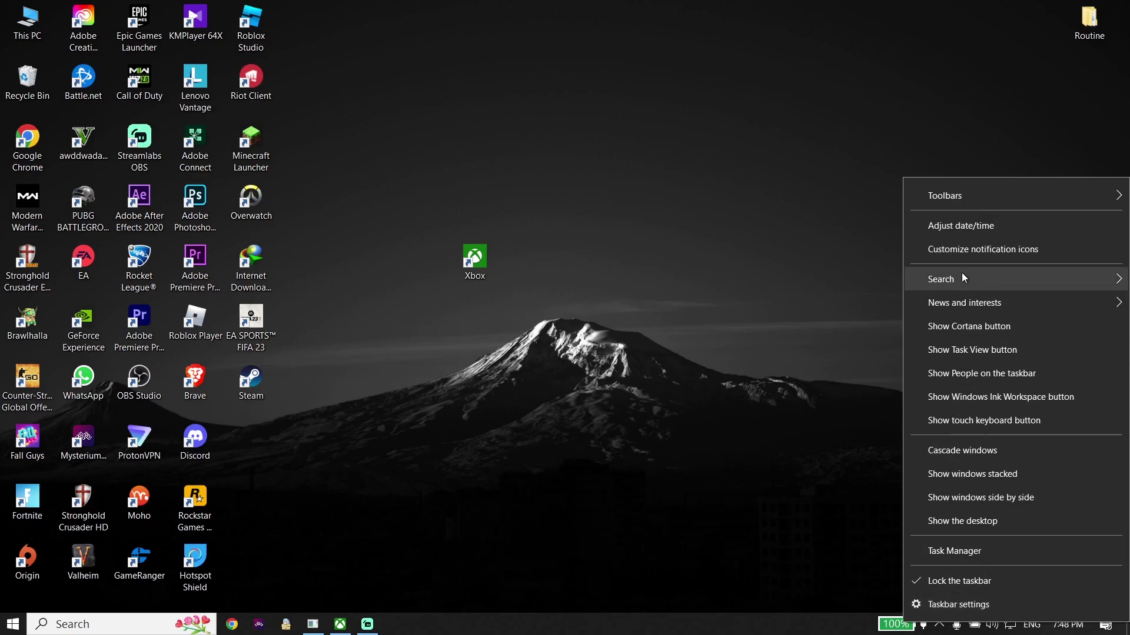
{"action": "left_click", "coordinate": [962, 228]}
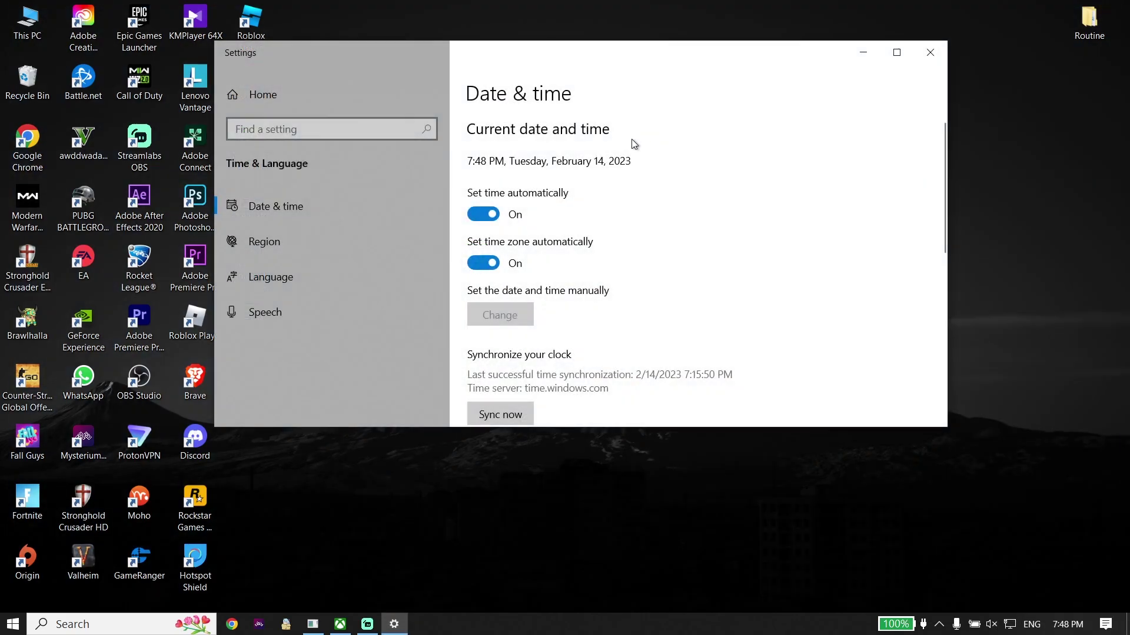
{"action": "left_click", "coordinate": [484, 215]}
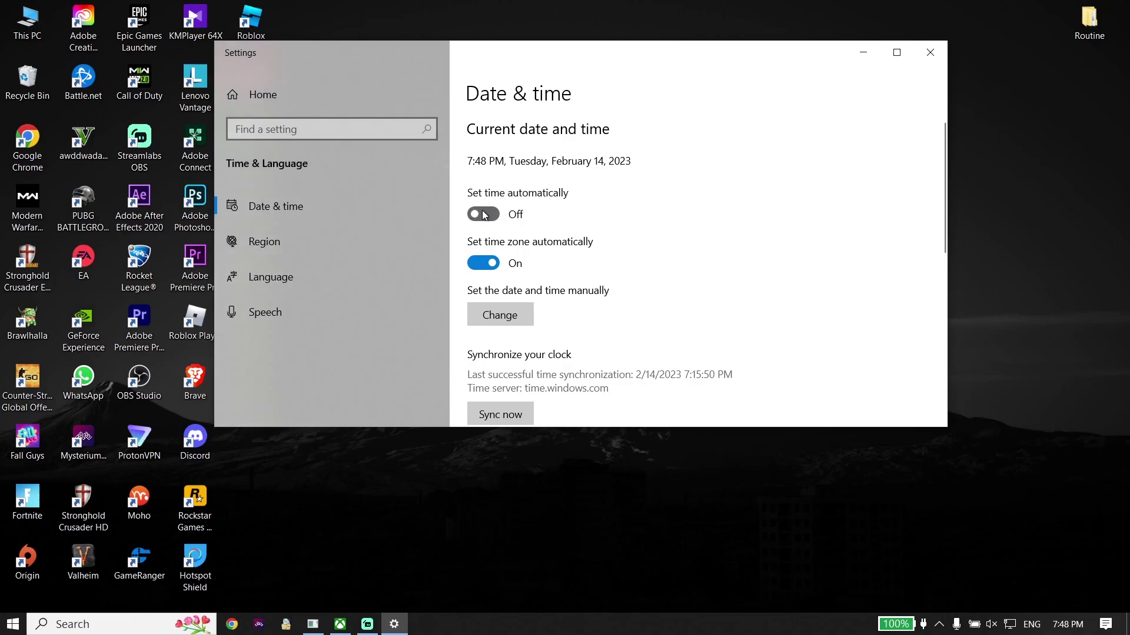
{"action": "left_click", "coordinate": [484, 215]}
Step: Switch Set time zone automatically off and back on, then close Settings and the notification
{"action": "left_click", "coordinate": [492, 263]}
{"action": "left_click", "coordinate": [489, 263]}
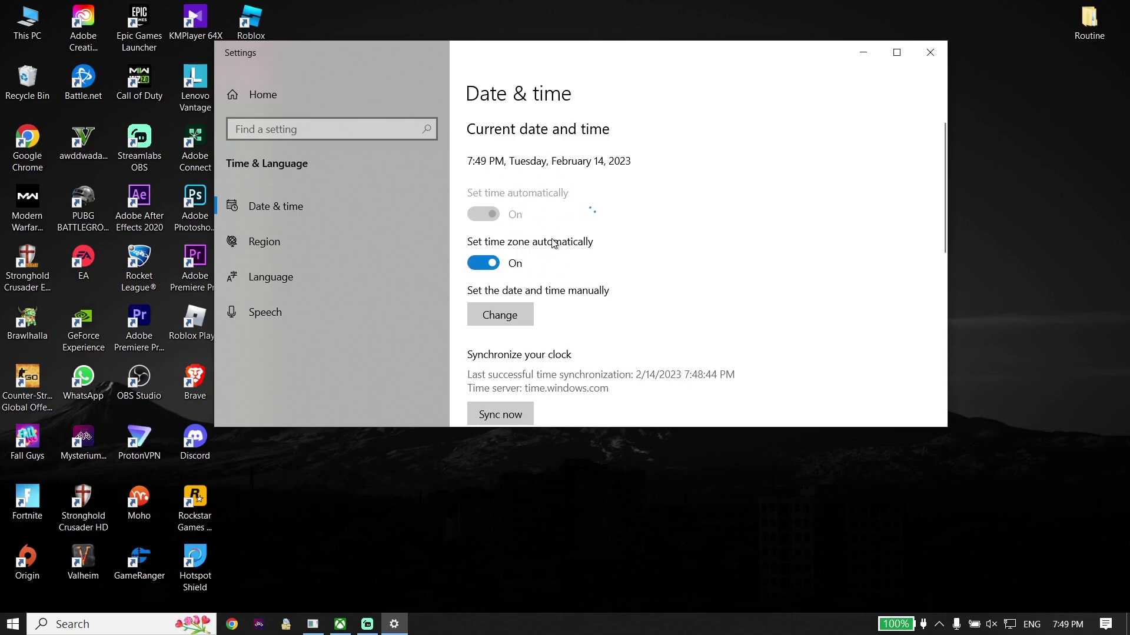
{"action": "left_click", "coordinate": [930, 52]}
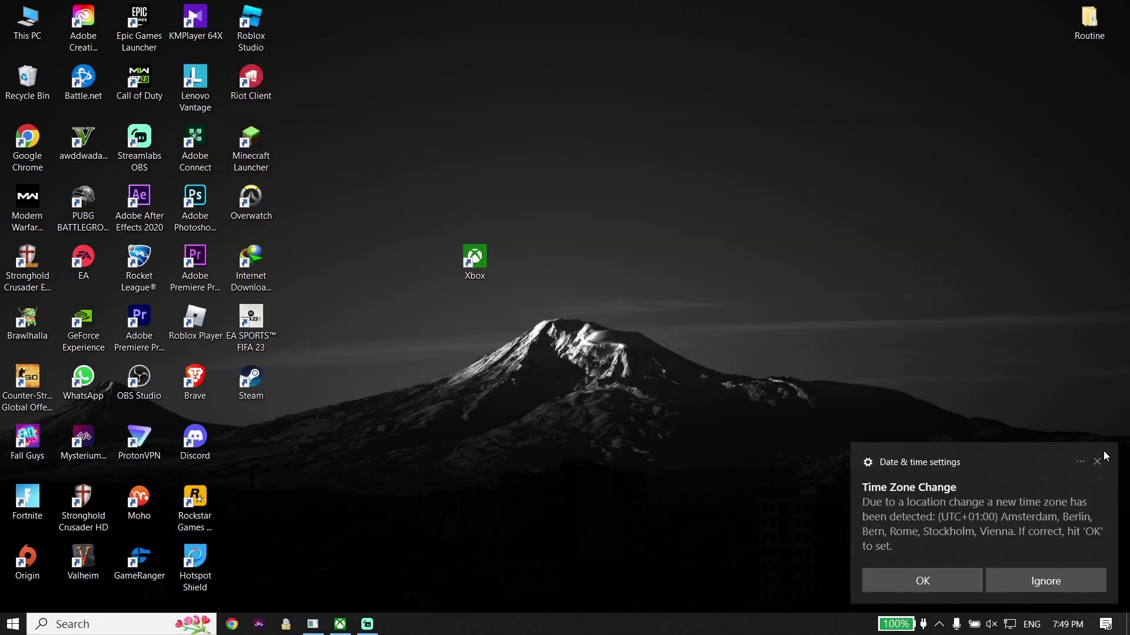
{"action": "left_click", "coordinate": [1097, 462]}
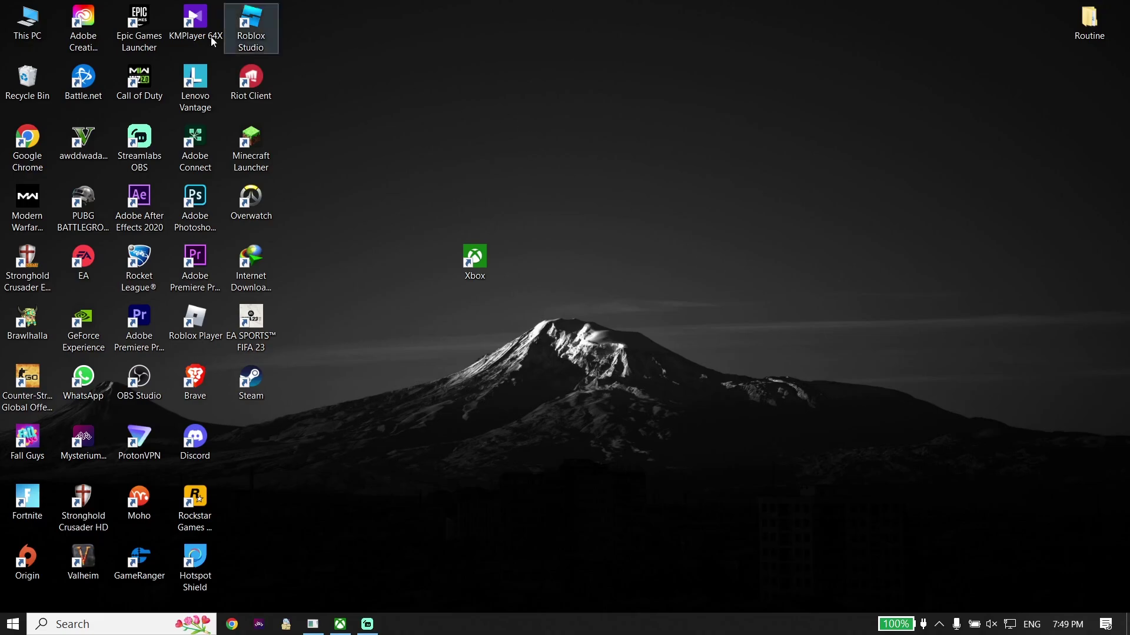
{"action": "left_click", "coordinate": [17, 16]}
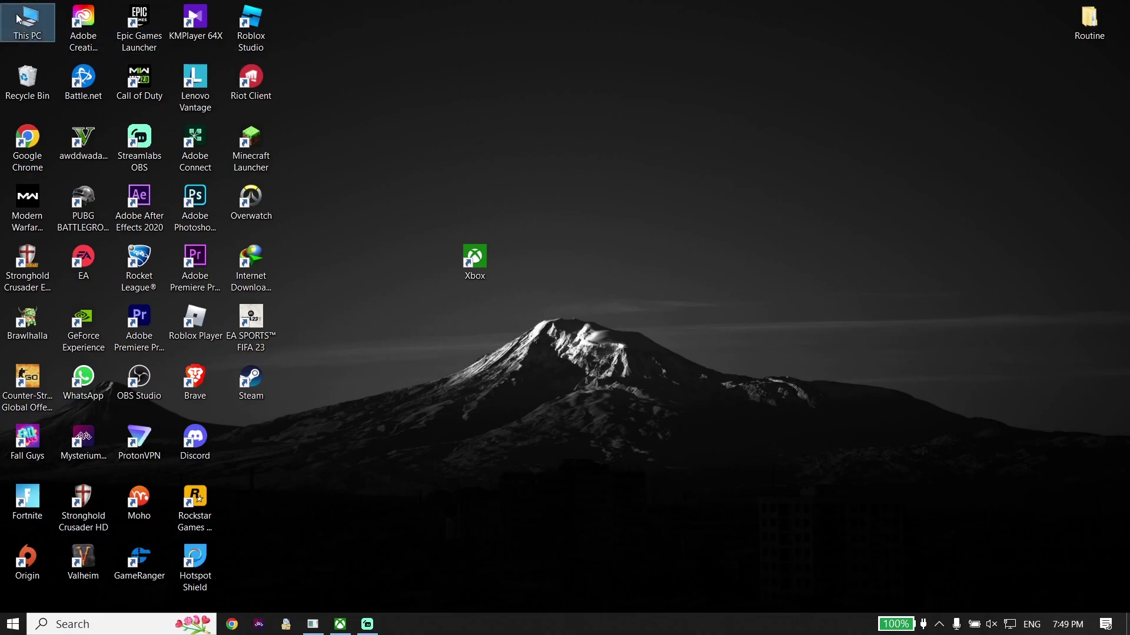
Step: Browse from This PC through C:\Users and the user profile to AppData\Local
{"action": "double_click", "coordinate": [17, 16]}
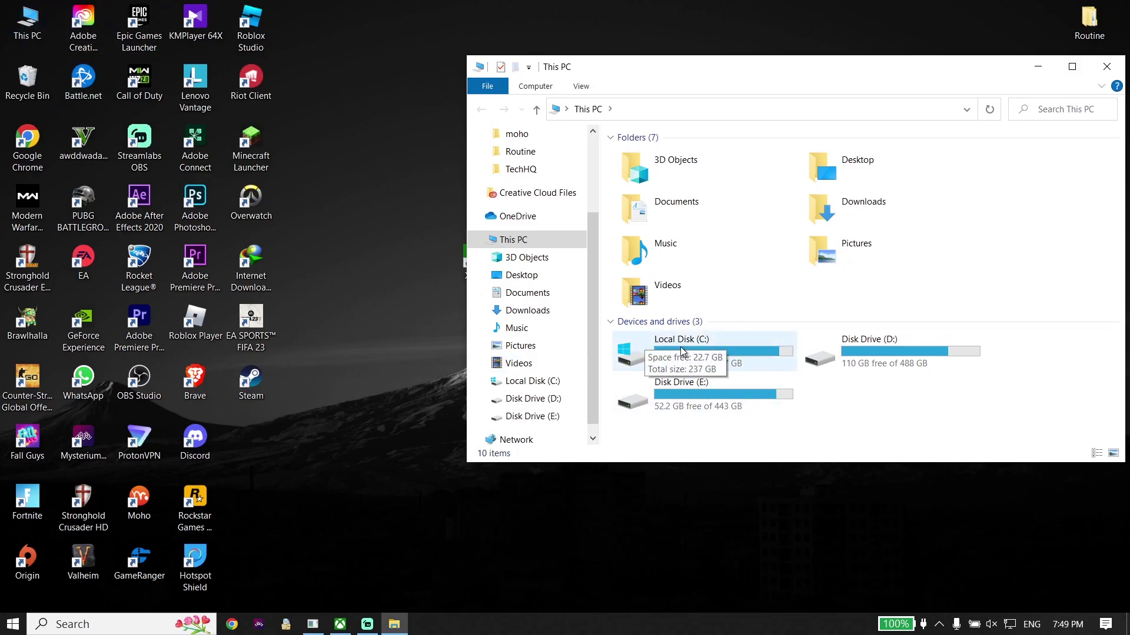
{"action": "double_click", "coordinate": [682, 350]}
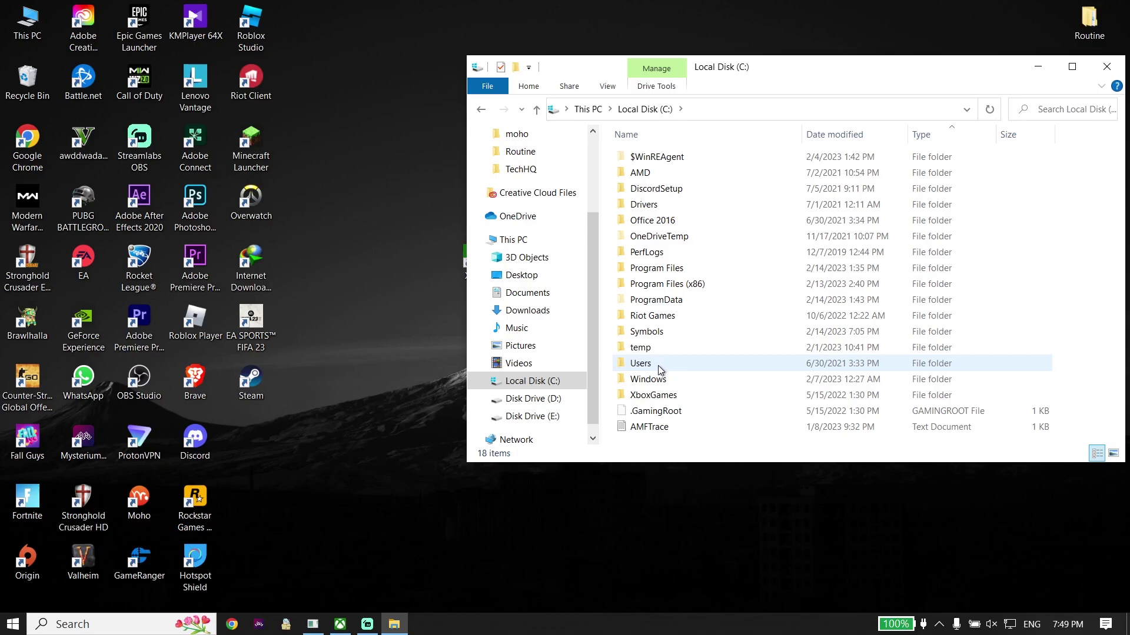
{"action": "double_click", "coordinate": [658, 365]}
{"action": "double_click", "coordinate": [640, 189]}
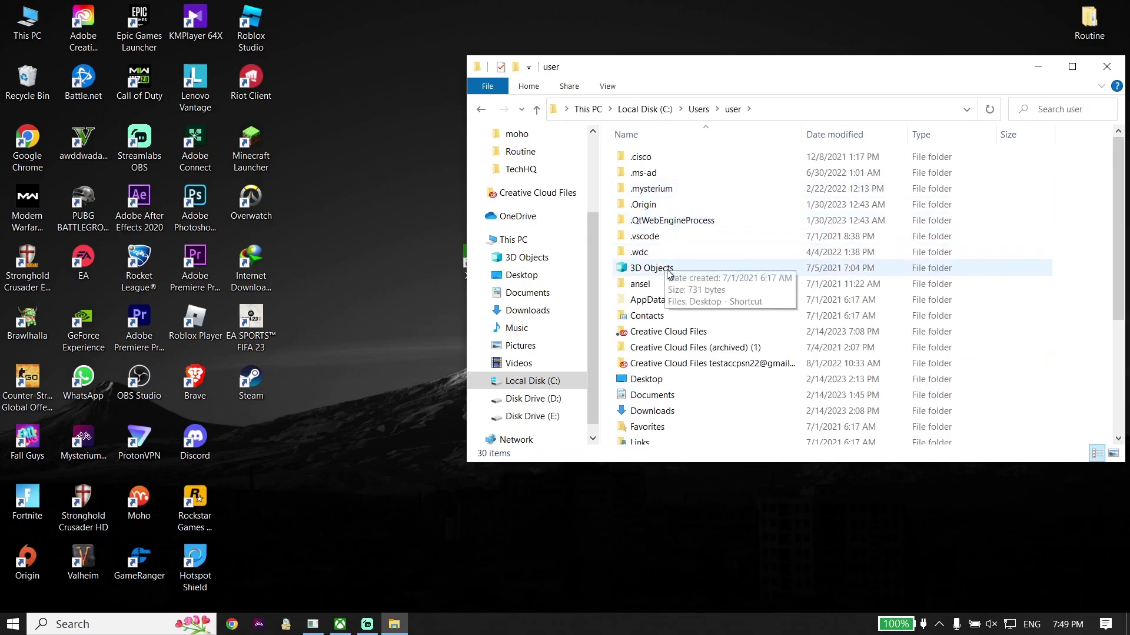
{"action": "double_click", "coordinate": [655, 301]}
{"action": "double_click", "coordinate": [654, 159]}
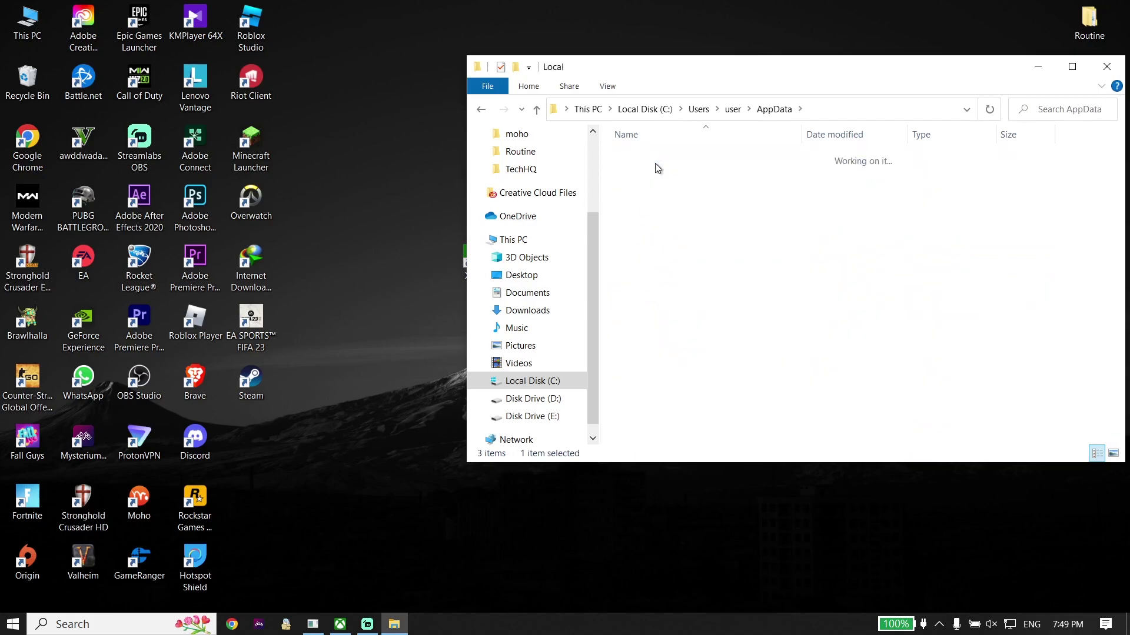
Step: Open Packages and select the Microsoft.WindowsStore_8wekyb3d8bbwe folder
{"action": "scroll", "coordinate": [719, 337], "scroll_direction": "down", "scroll_amount": 6}
{"action": "scroll", "coordinate": [718, 337], "scroll_direction": "down", "scroll_amount": 9}
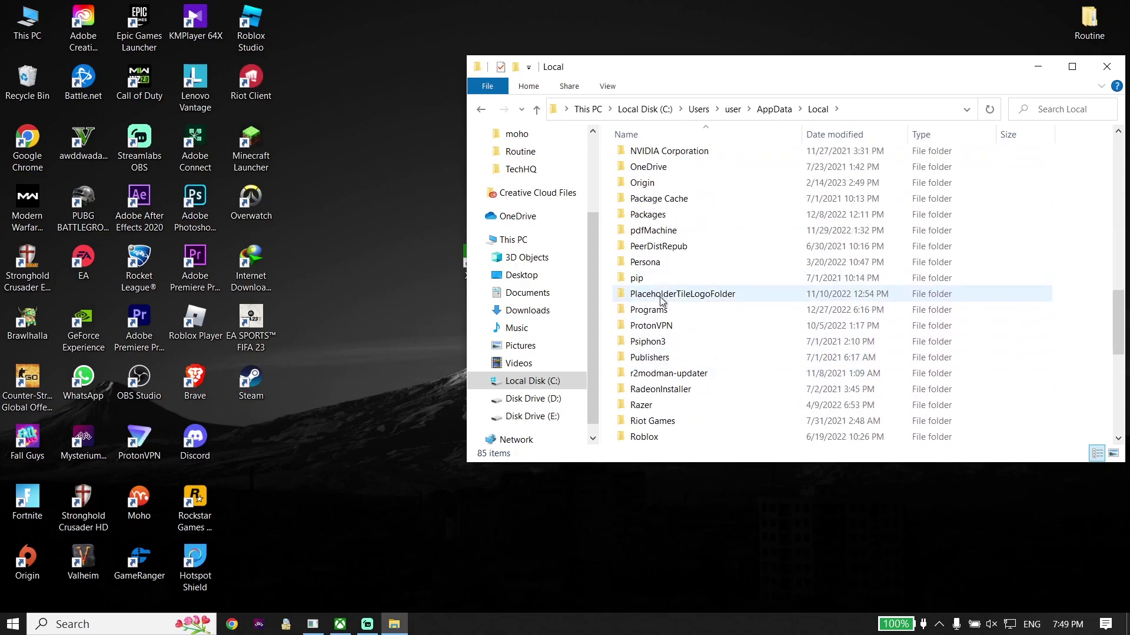
{"action": "scroll", "coordinate": [660, 258], "scroll_direction": "up", "scroll_amount": 1}
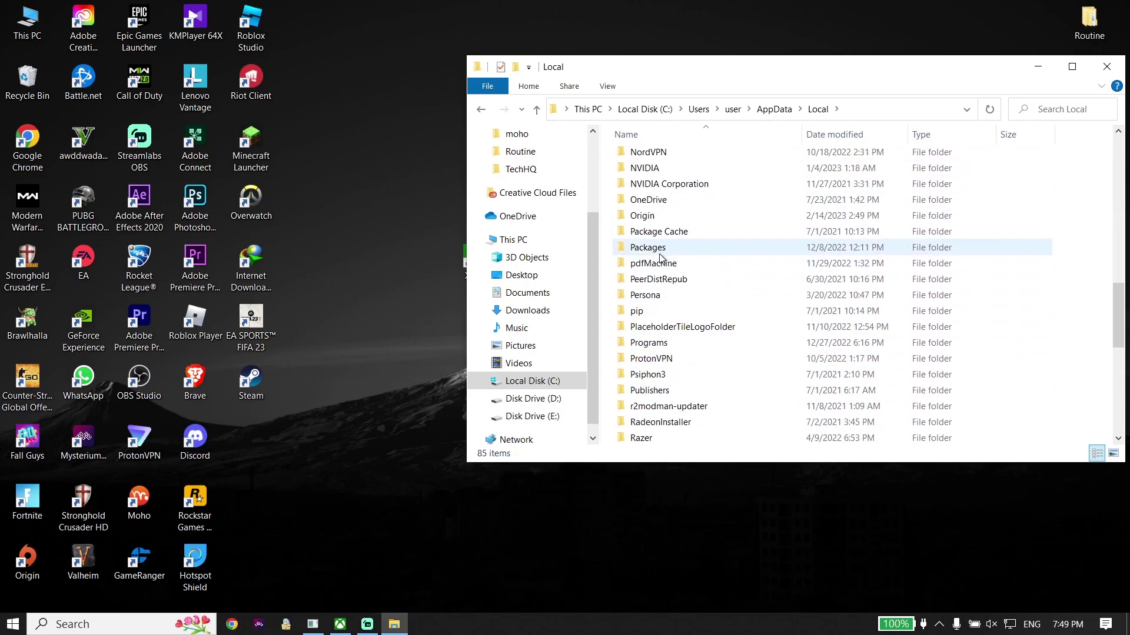
{"action": "double_click", "coordinate": [647, 248]}
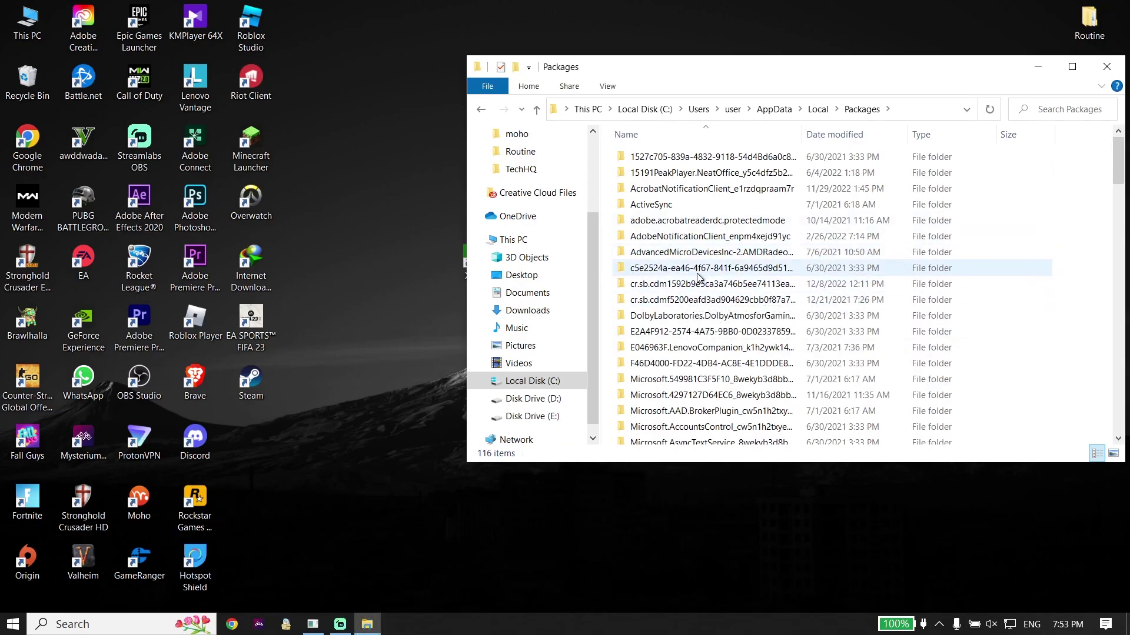
{"action": "scroll", "coordinate": [699, 289], "scroll_direction": "down", "scroll_amount": 15}
{"action": "scroll", "coordinate": [702, 281], "scroll_direction": "down", "scroll_amount": 12}
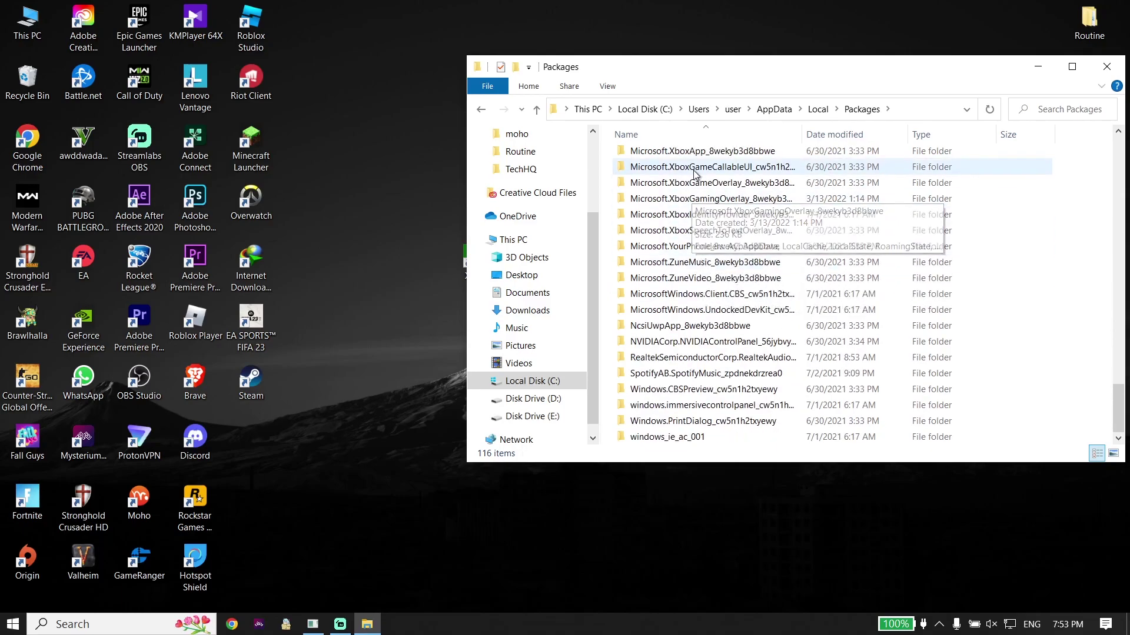
{"action": "scroll", "coordinate": [721, 212], "scroll_direction": "up", "scroll_amount": 1}
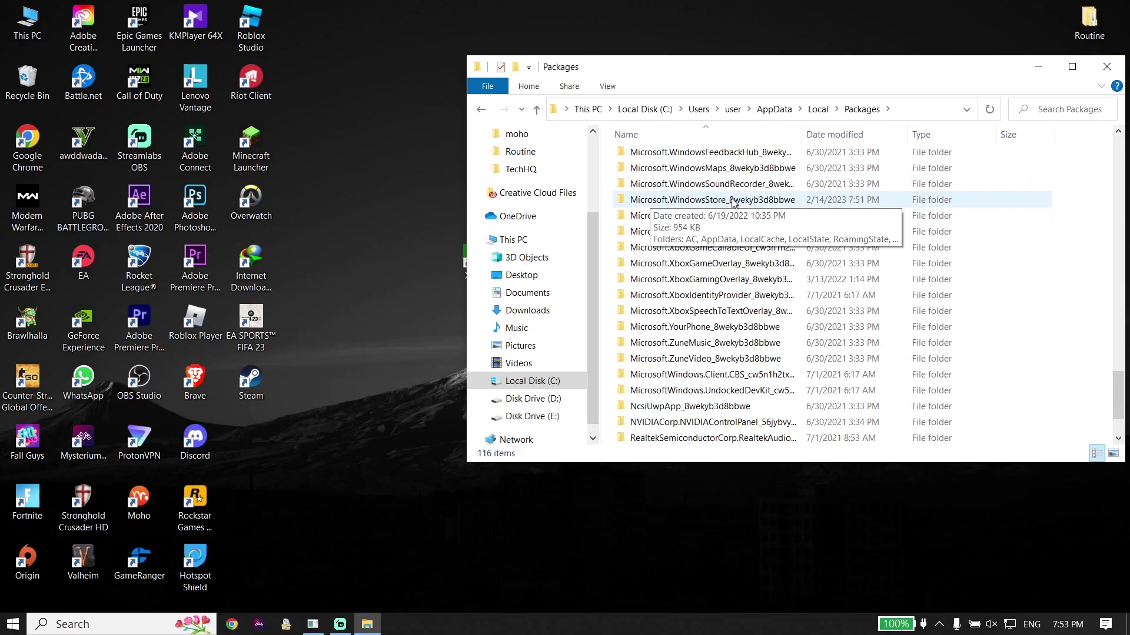
{"action": "left_click", "coordinate": [729, 202]}
Step: Delete LocalCache inside Microsoft.WindowsStore_8wekyb3d8bbwe and close File Explorer
{"action": "double_click", "coordinate": [728, 202]}
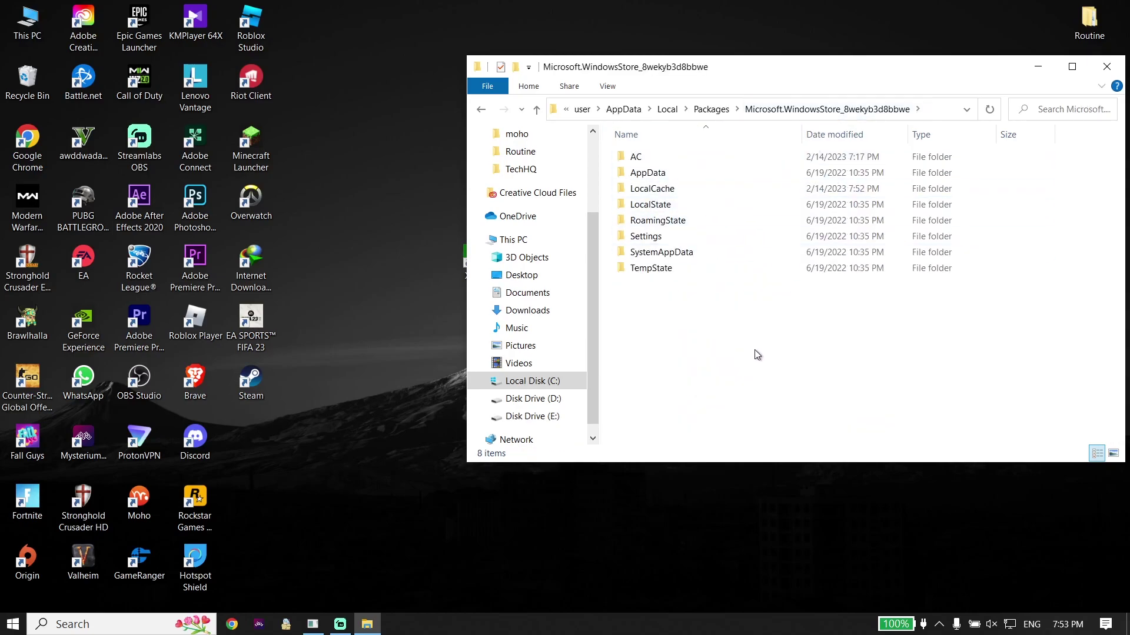
{"action": "right_click", "coordinate": [647, 193]}
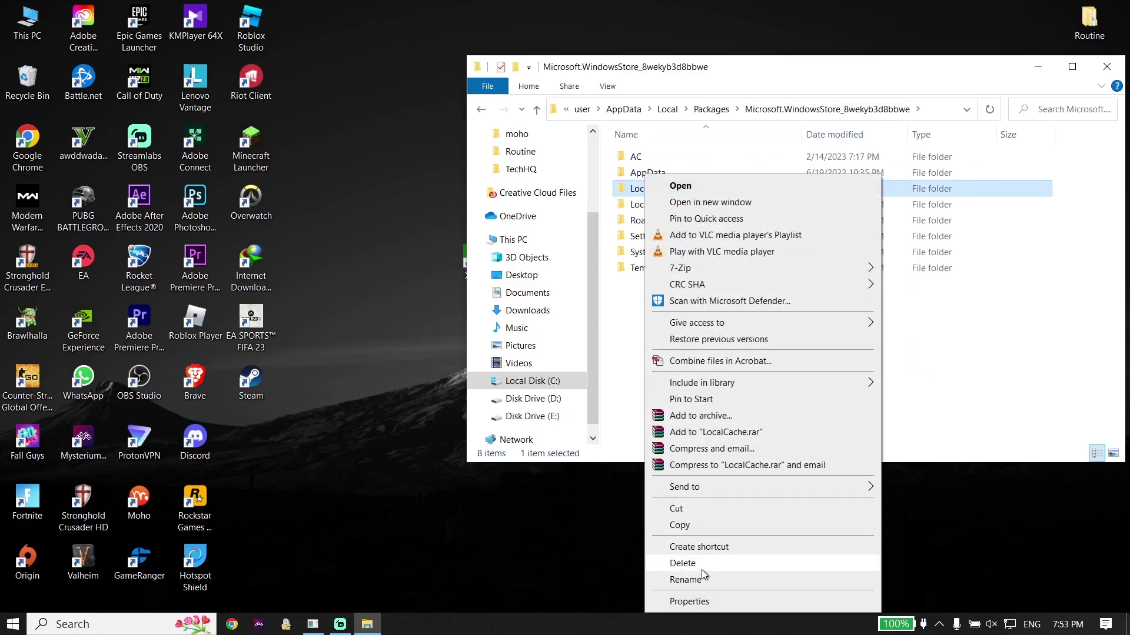
{"action": "left_click", "coordinate": [701, 568]}
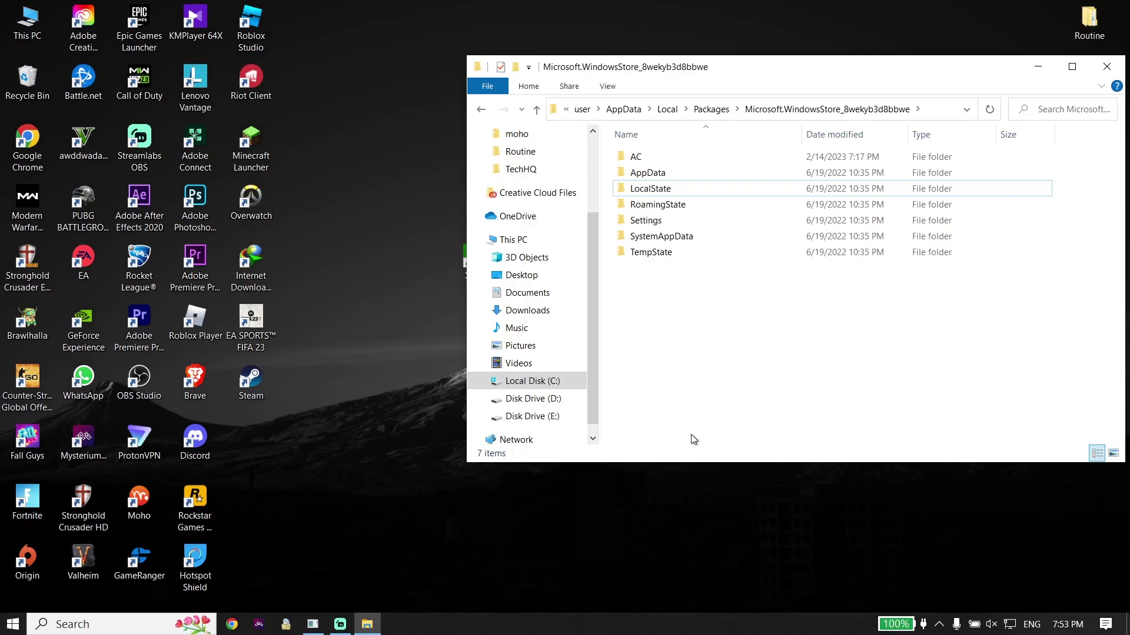
{"action": "left_click", "coordinate": [1106, 66]}
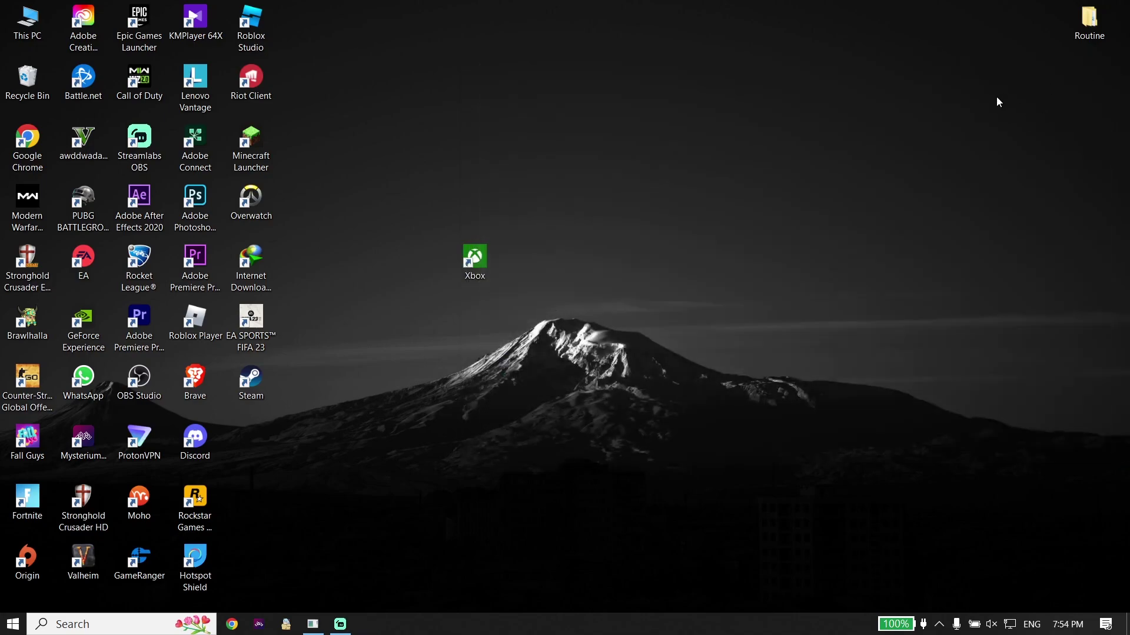
{"action": "left_click", "coordinate": [11, 622]}
{"action": "left_click", "coordinate": [9, 596]}
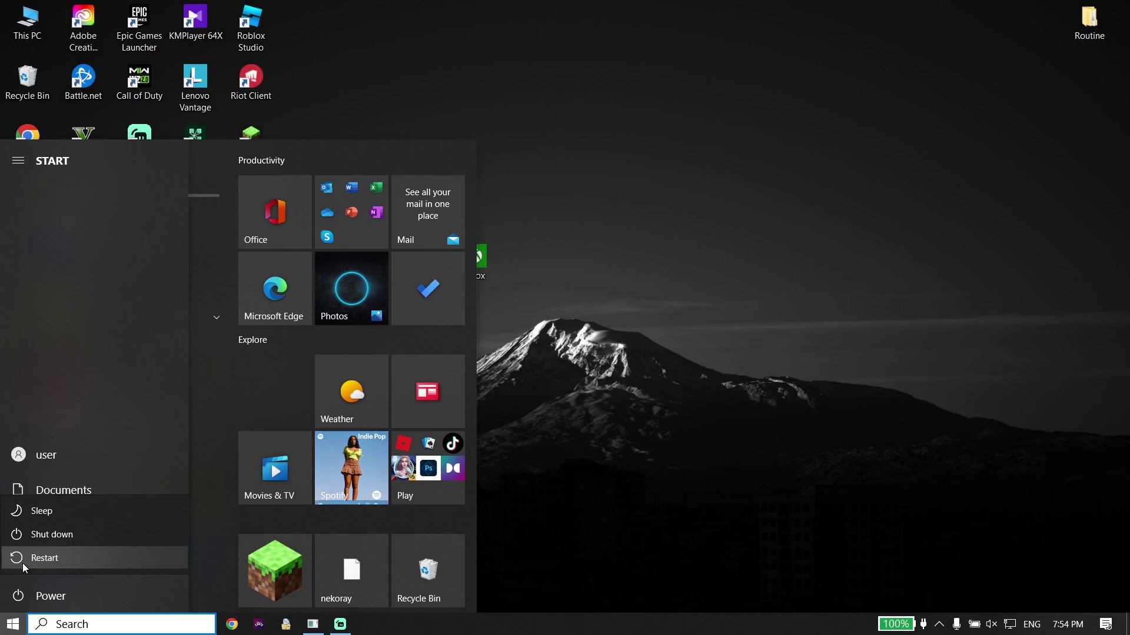
{"action": "left_click", "coordinate": [577, 478]}
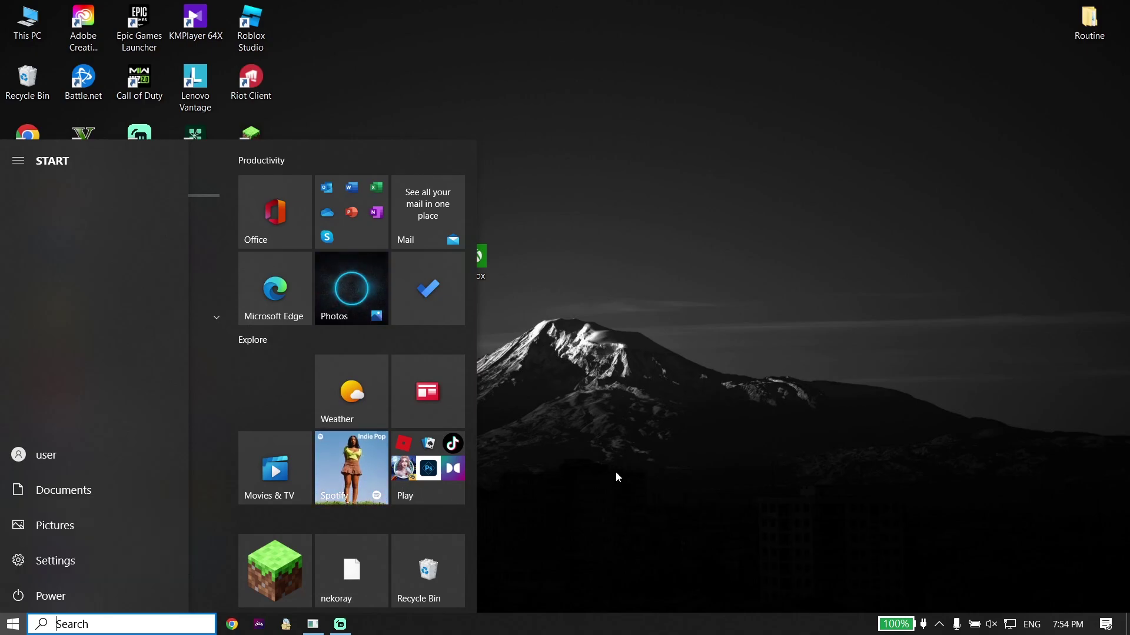
{"action": "left_click", "coordinate": [615, 472]}
Step: Open the Xbox app's App settings page from a search for 'xbo' and maximize it
{"action": "left_click", "coordinate": [144, 628]}
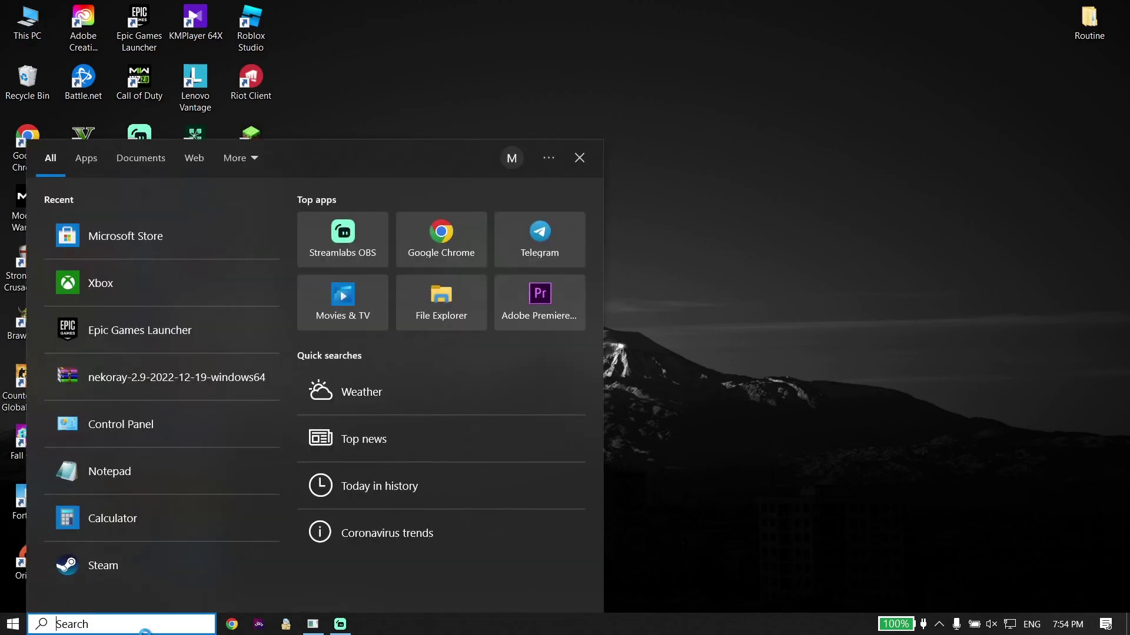
{"action": "type", "text": "xbo"}
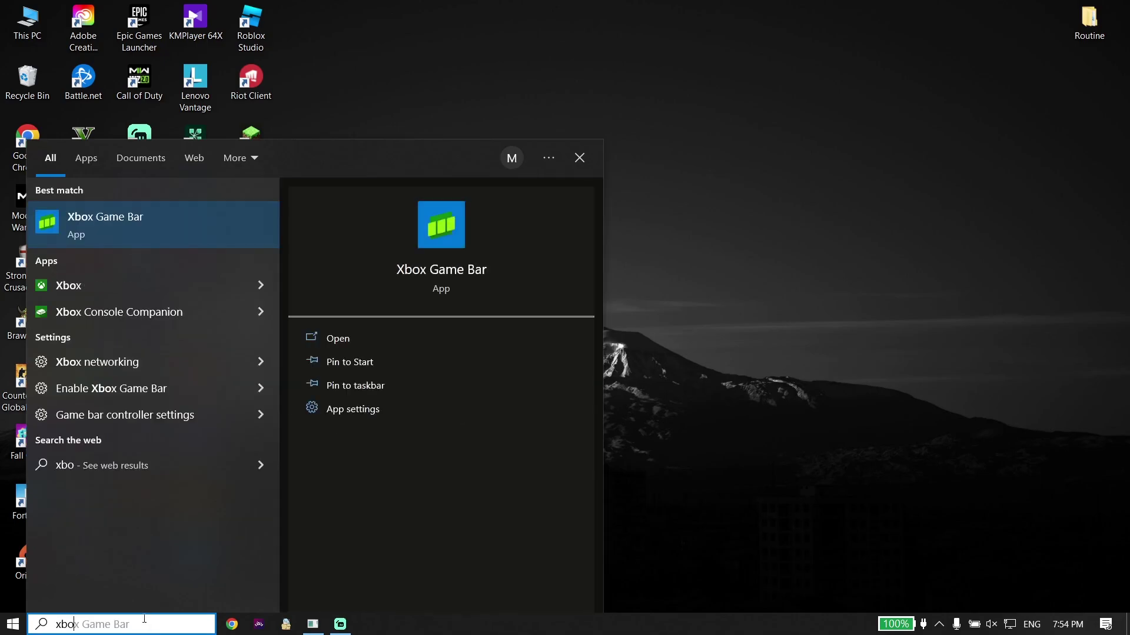
{"action": "right_click", "coordinate": [66, 281]}
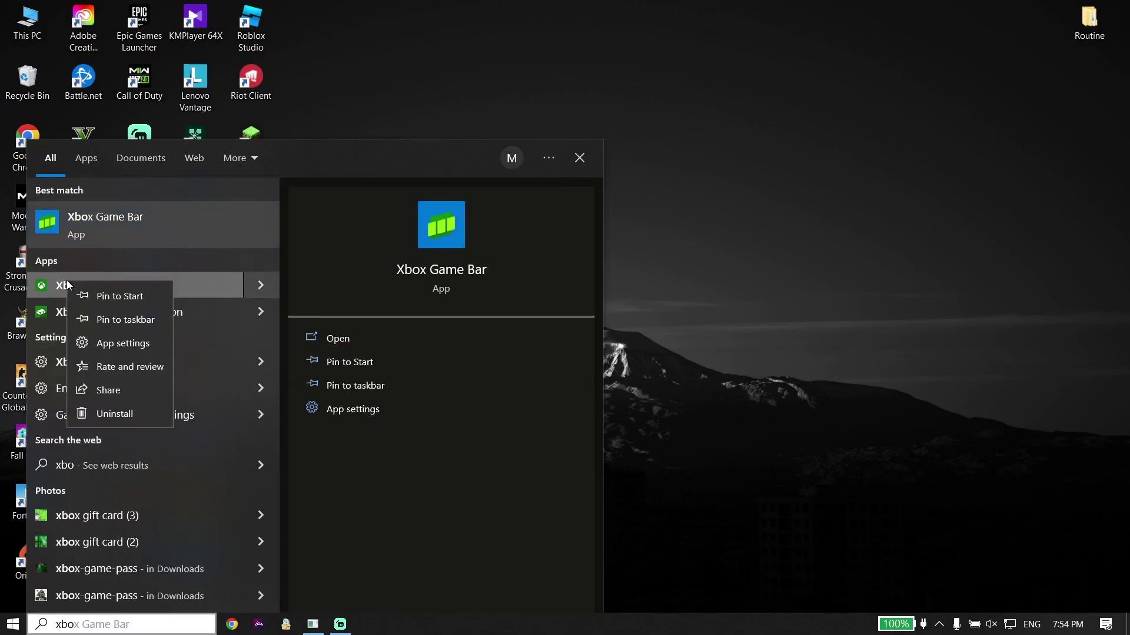
{"action": "left_click", "coordinate": [117, 344]}
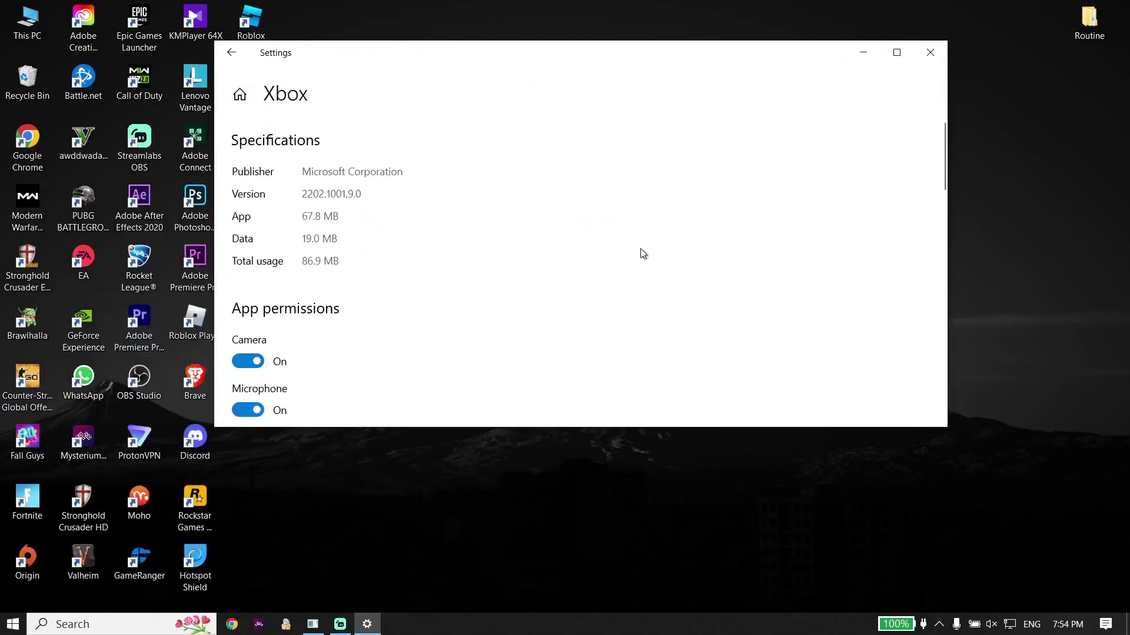
{"action": "left_click", "coordinate": [874, 59]}
{"action": "left_click", "coordinate": [368, 623]}
{"action": "left_click", "coordinate": [897, 51]}
Step: Repair the Xbox app under Reset, then close Settings once it finishes
{"action": "scroll", "coordinate": [267, 322], "scroll_direction": "down", "scroll_amount": 10}
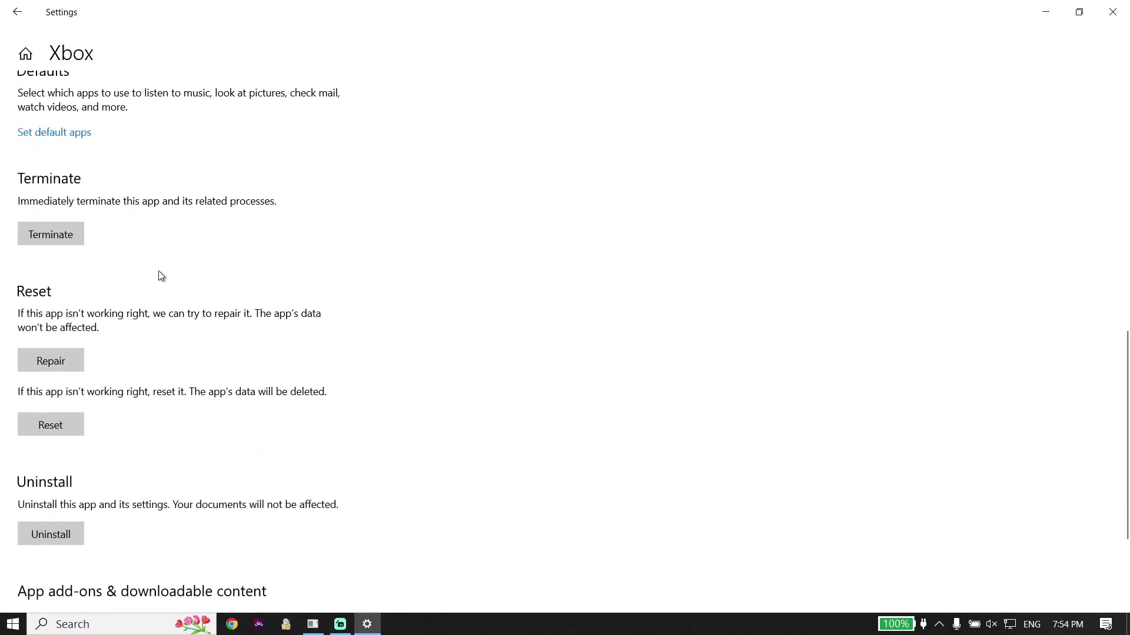
{"action": "left_click", "coordinate": [36, 366]}
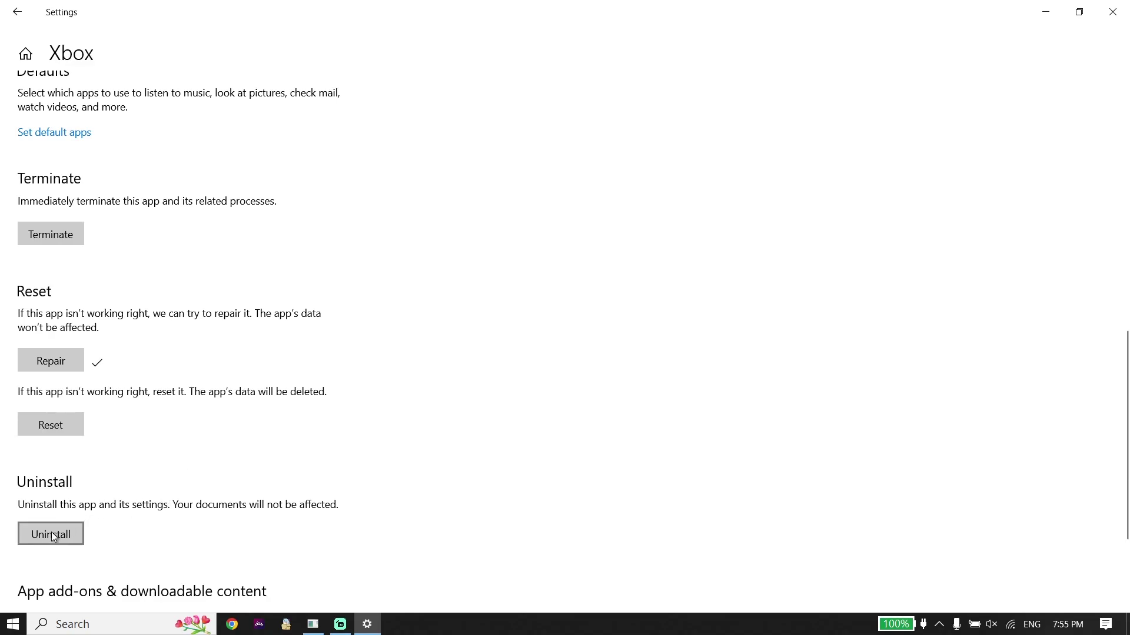
{"action": "left_click", "coordinate": [1113, 12]}
{"action": "left_click_drag", "start_coordinate": [650, 155], "coordinate": [411, 309]}
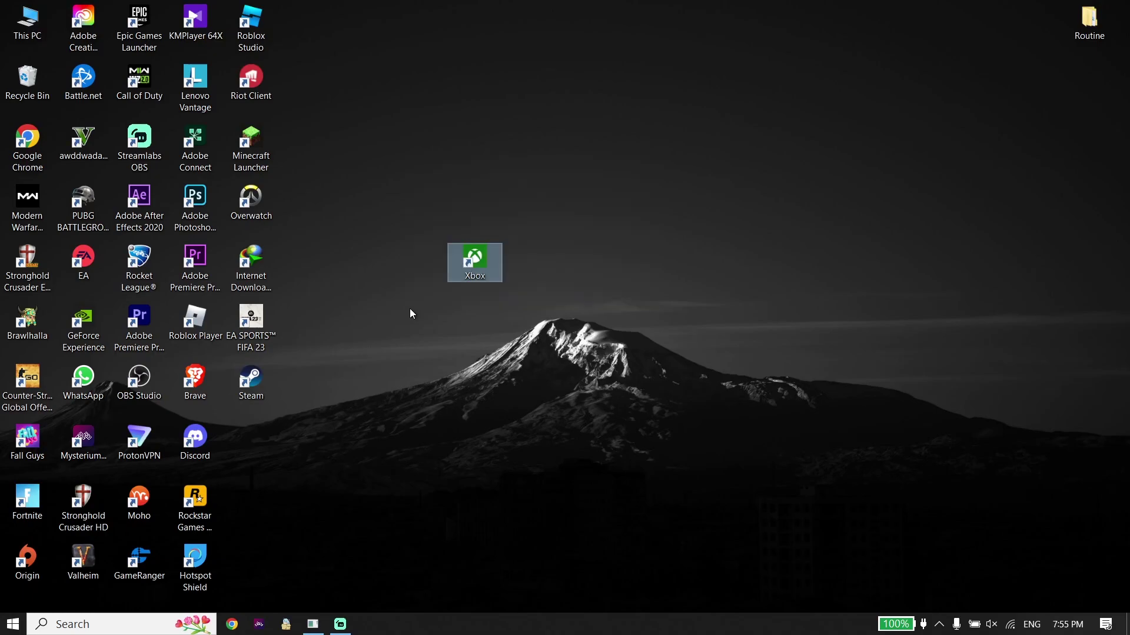
{"action": "left_click_drag", "start_coordinate": [34, 143], "coordinate": [574, 256]}
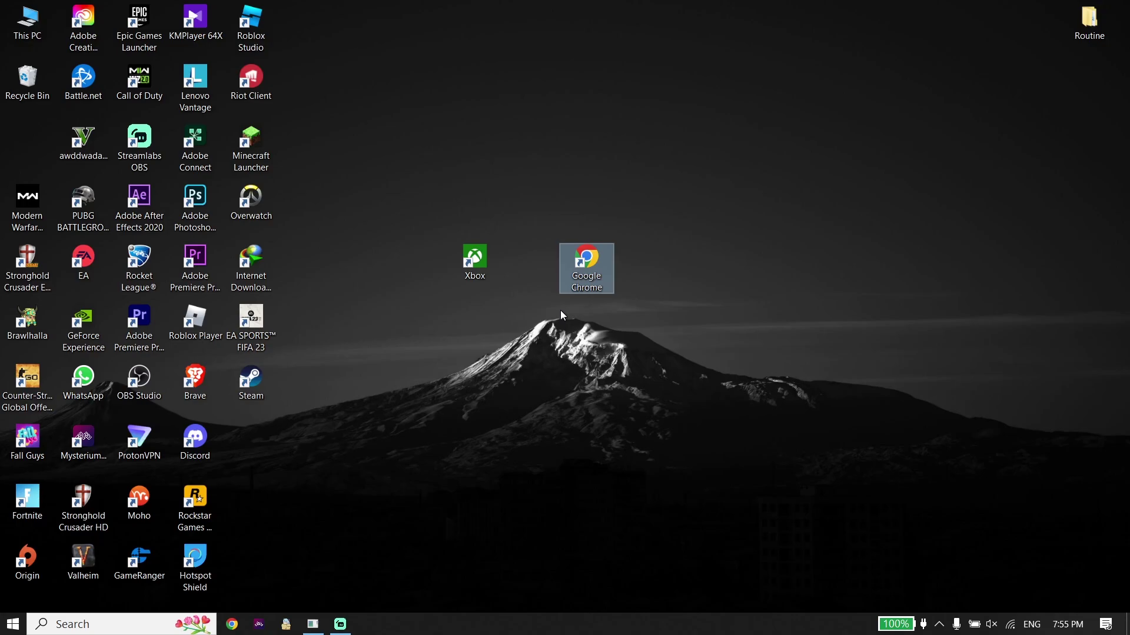
{"action": "left_click_drag", "start_coordinate": [569, 277], "coordinate": [33, 133]}
{"action": "left_click", "coordinate": [574, 333]}
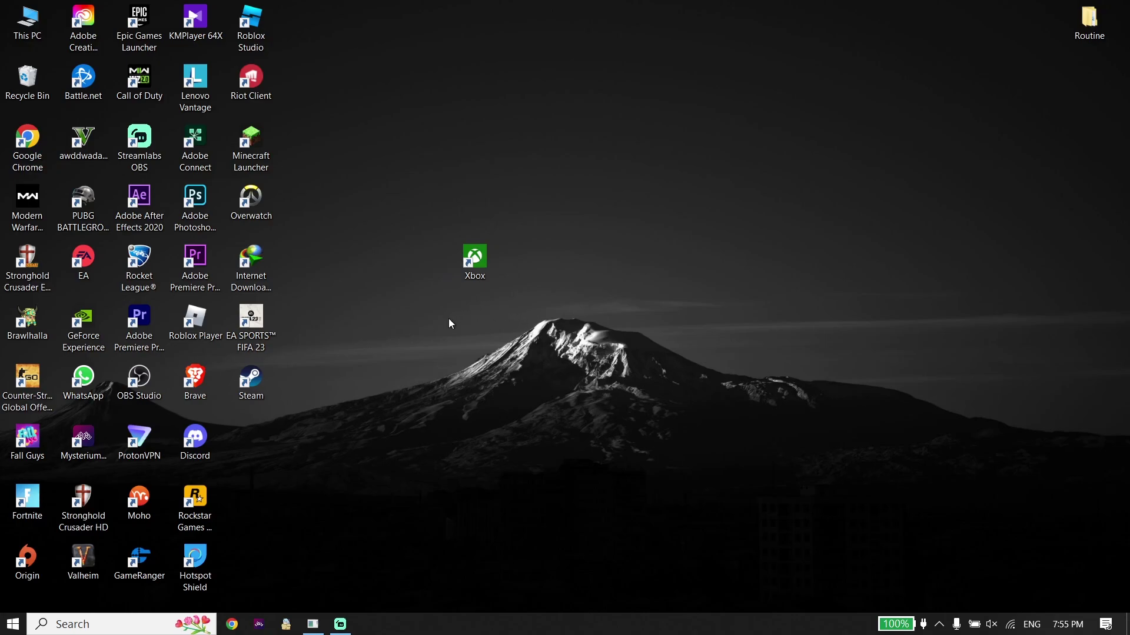
Step: Reopen Microsoft Store via 'mi', check Downloads and updates for pending Get Help and Solitaire updates
{"action": "left_click", "coordinate": [119, 626]}
{"action": "type", "text": "m"}
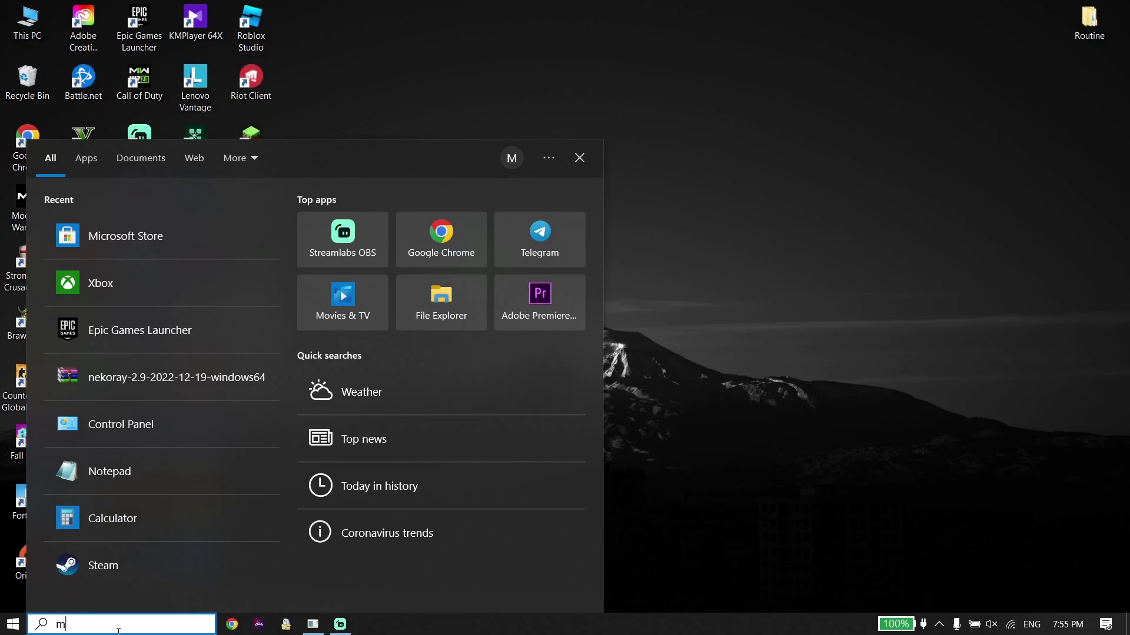
{"action": "type", "text": "i"}
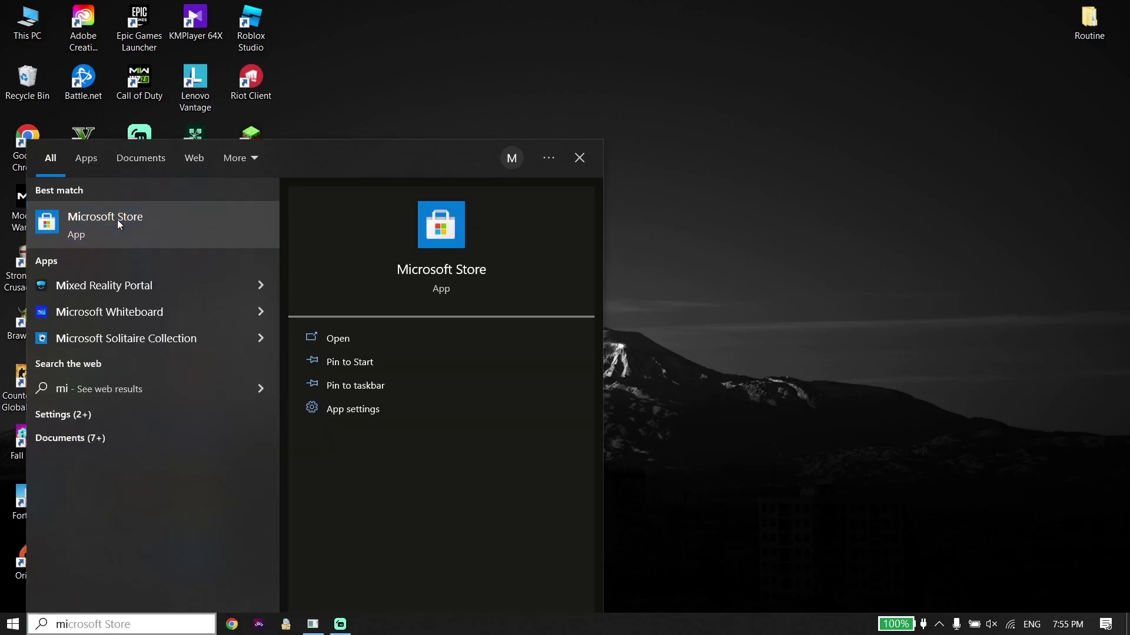
{"action": "left_click", "coordinate": [118, 220]}
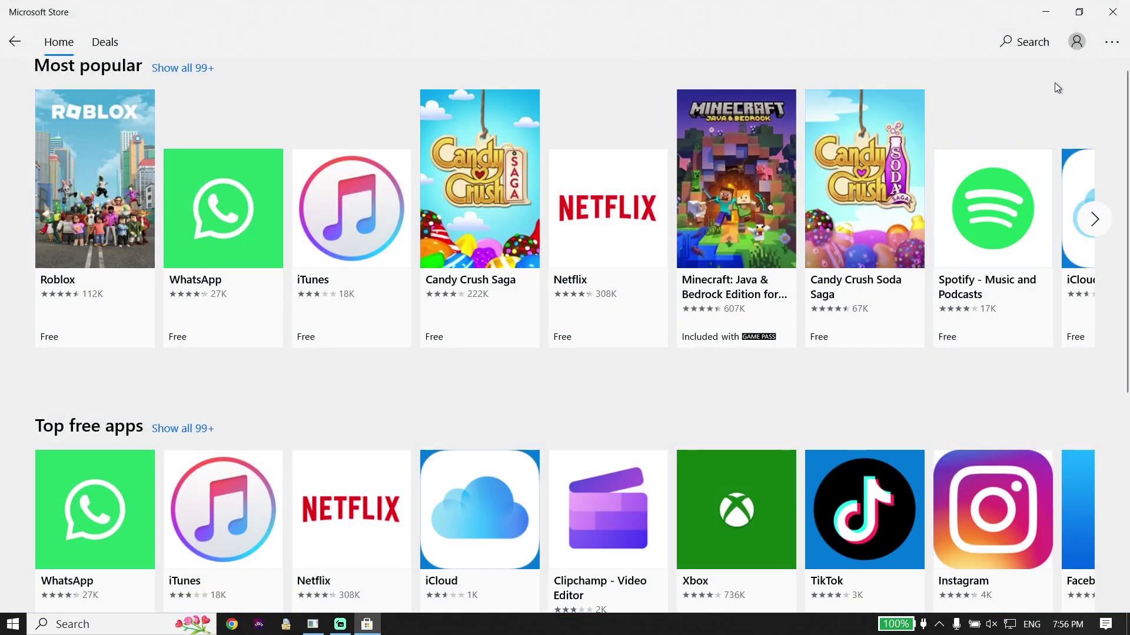
{"action": "left_click", "coordinate": [1104, 53]}
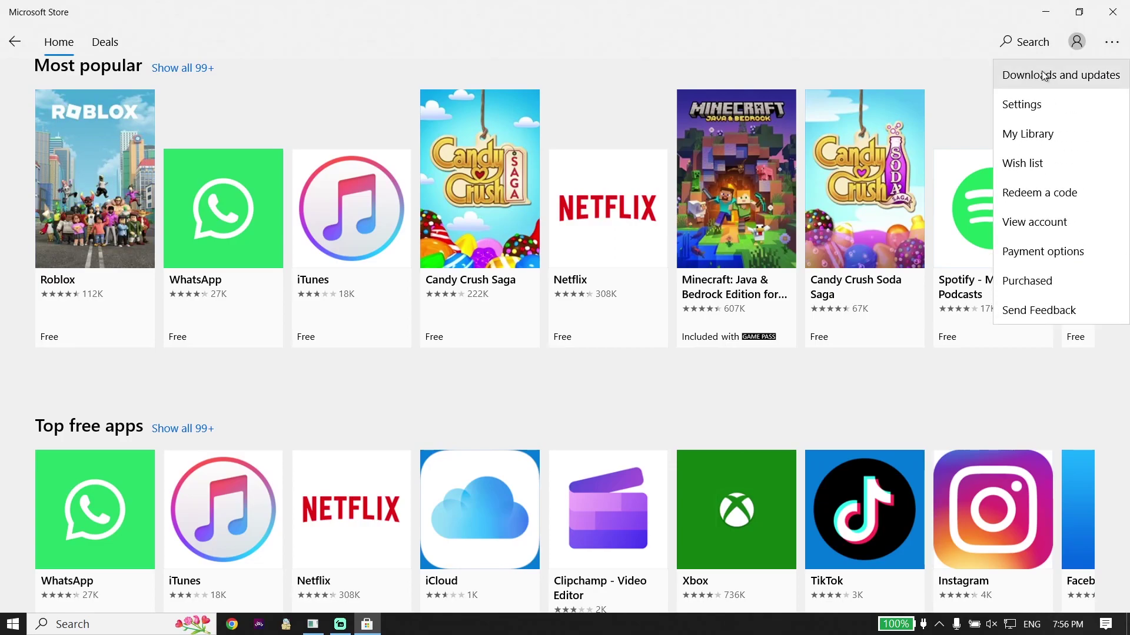
{"action": "left_click", "coordinate": [1066, 77]}
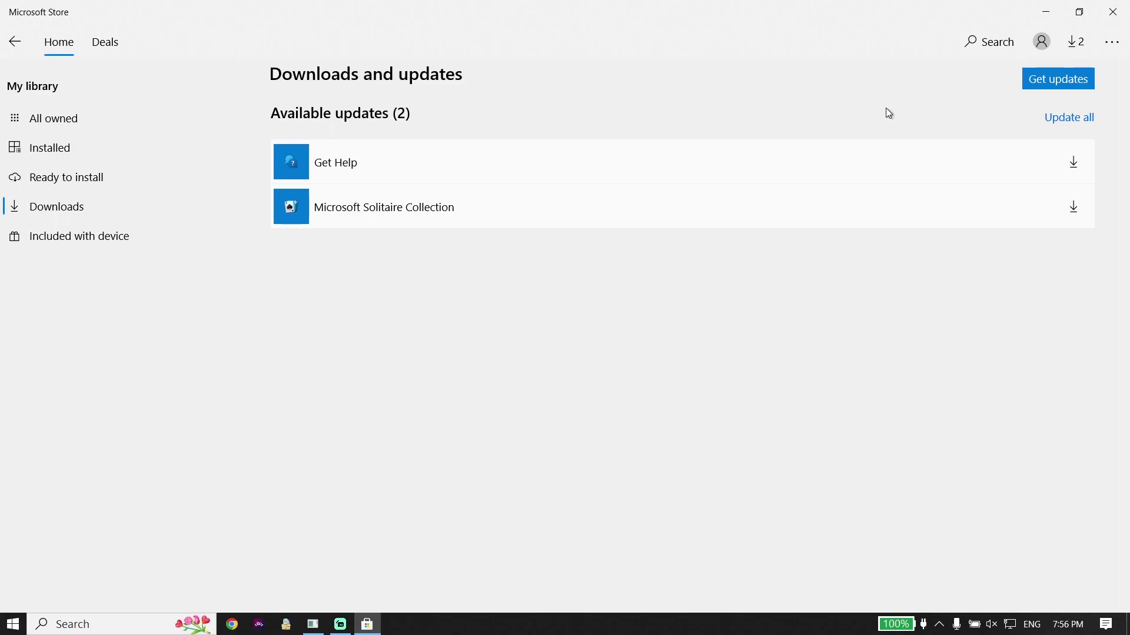
{"action": "left_click", "coordinate": [1113, 11]}
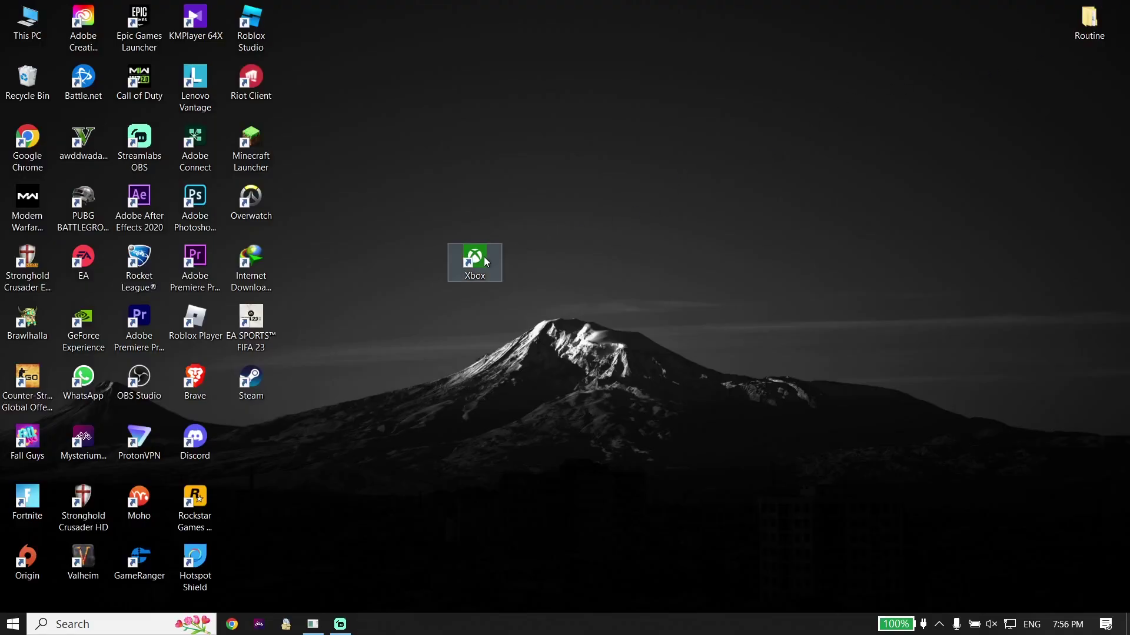